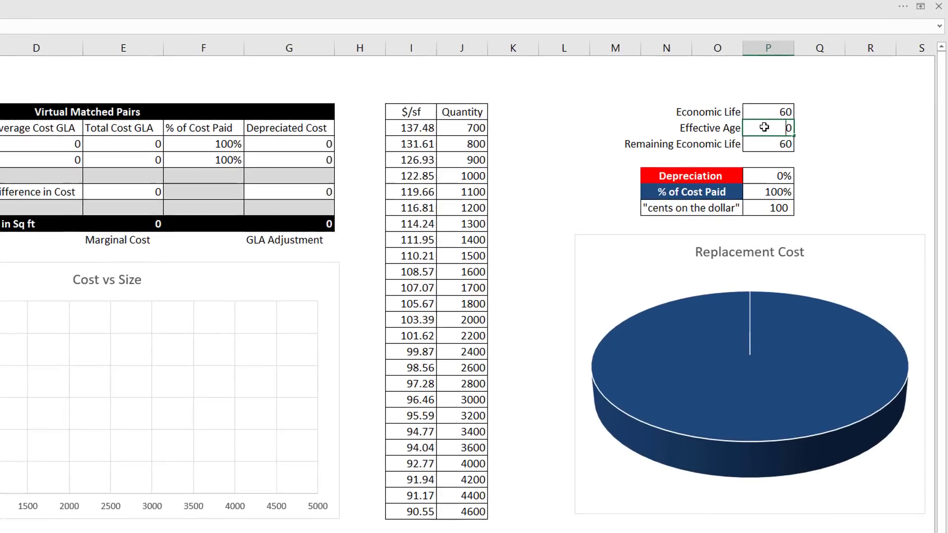
# Try Effective Ages of 15 and then 60 to watch the depreciation change.
pyautogui.write('15')
pyautogui.press('Return')
pyautogui.click(860, 164)
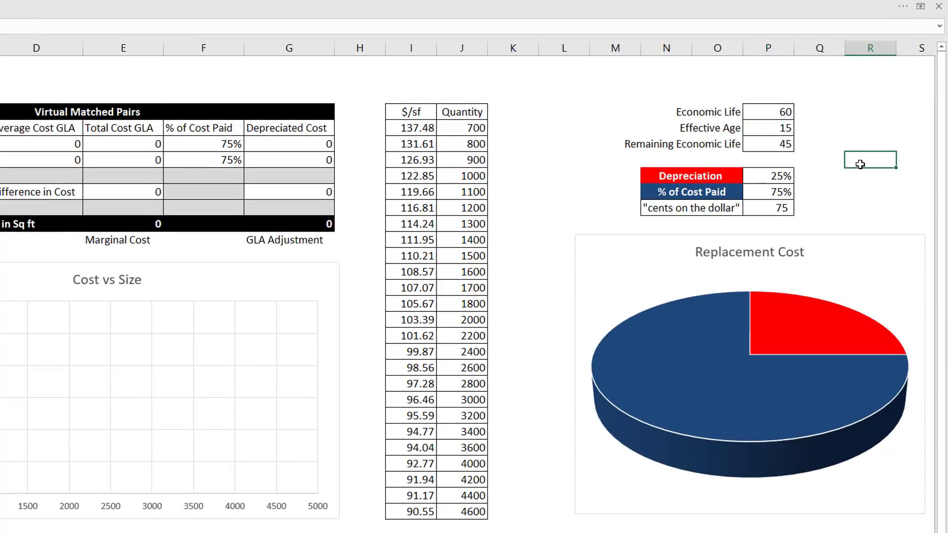
pyautogui.click(764, 130)
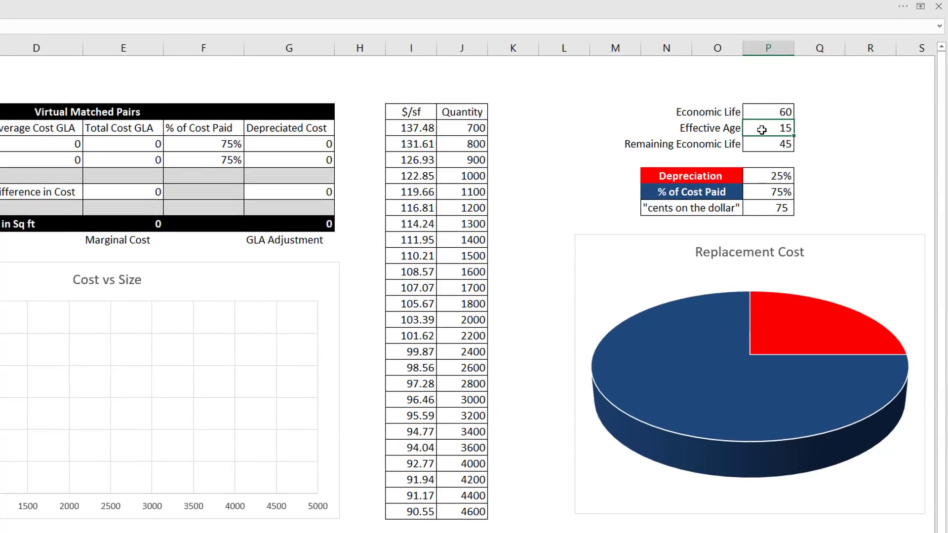
pyautogui.write('60')
pyautogui.hotkey('ctrl', 'Return')
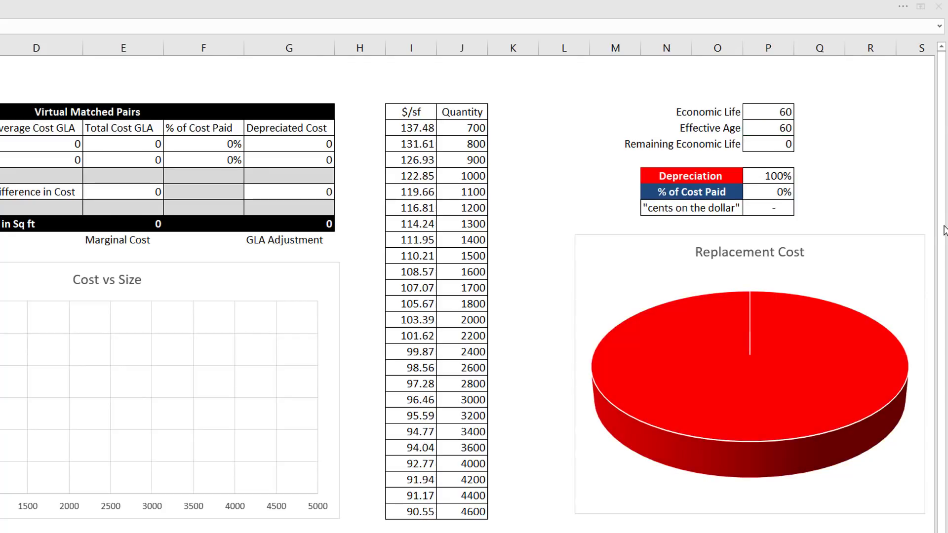
# Reset Effective Age to 0 so costs are 100% paid.
pyautogui.click(770, 129)
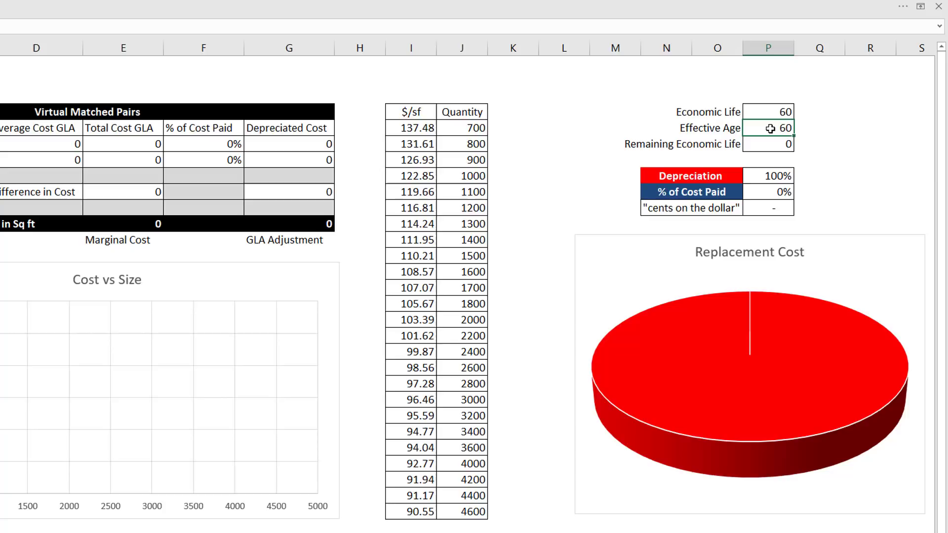
pyautogui.write('0')
pyautogui.hotkey('ctrl', 'Return')
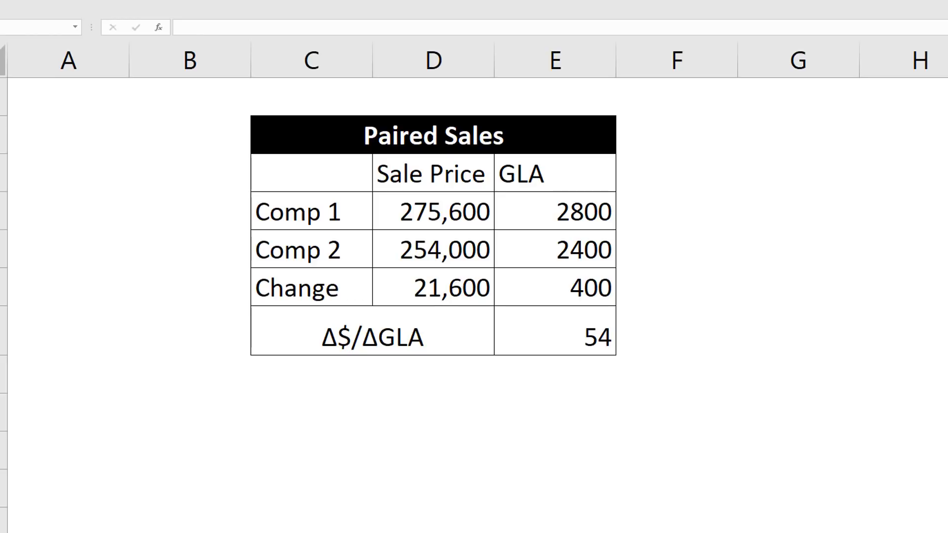
# Switch back to Sheet1 with the Virtual Matched Pairs table and Cost vs Size chart.
pyautogui.click(68, 519)
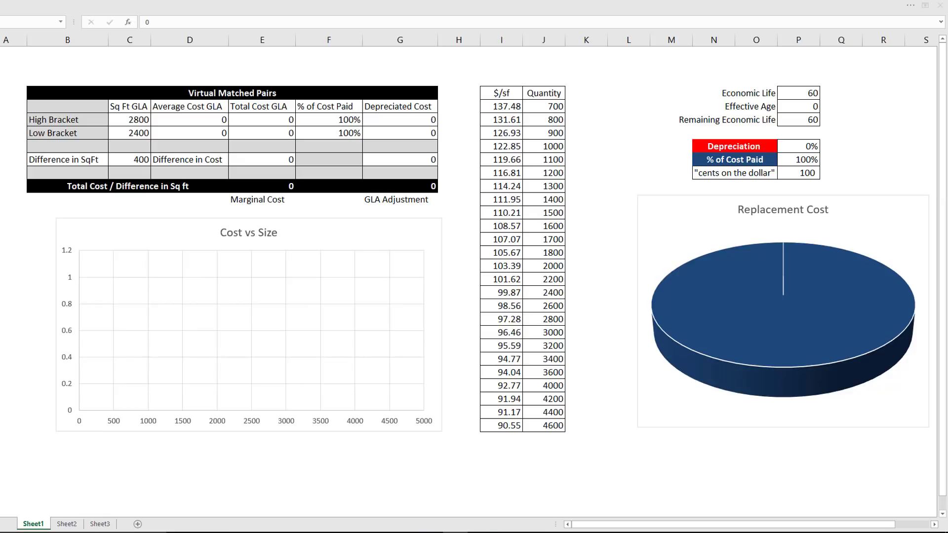
pyautogui.click(101, 524)
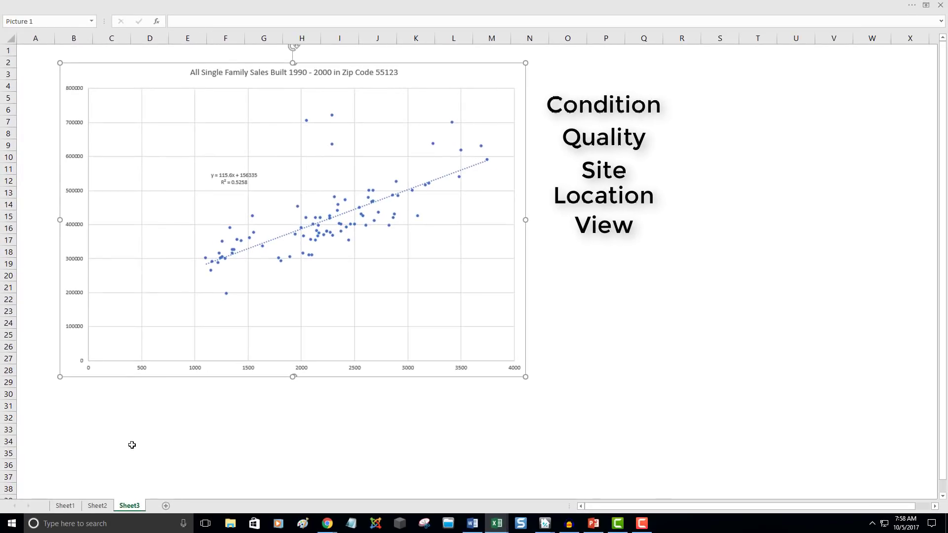
pyautogui.click(66, 505)
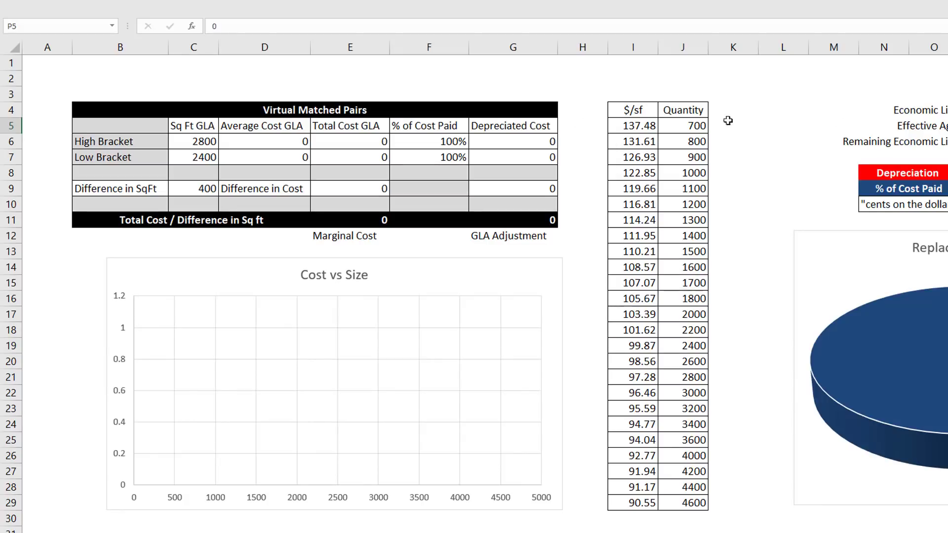
# Enter average costs of 97.28 for the high bracket and 99.87 for the low bracket.
pyautogui.click(267, 139)
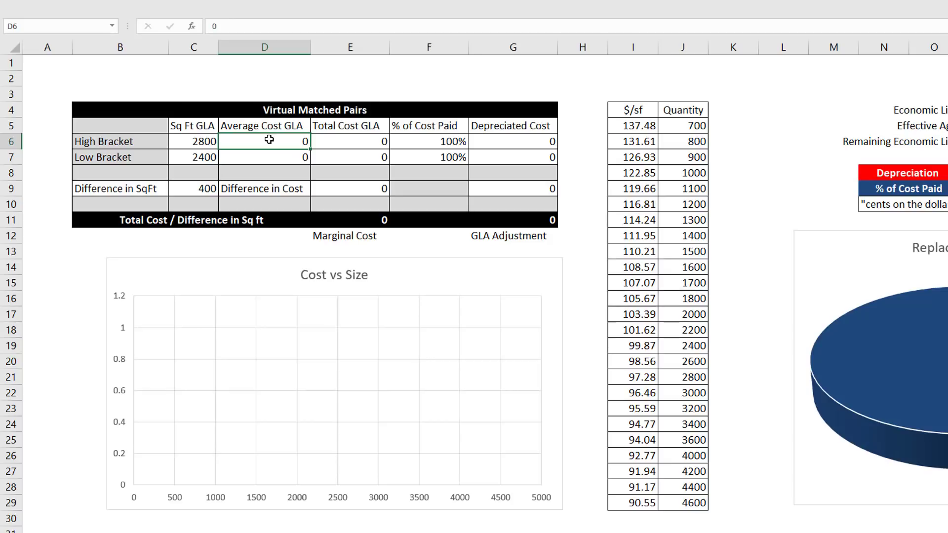
pyautogui.write('97.28')
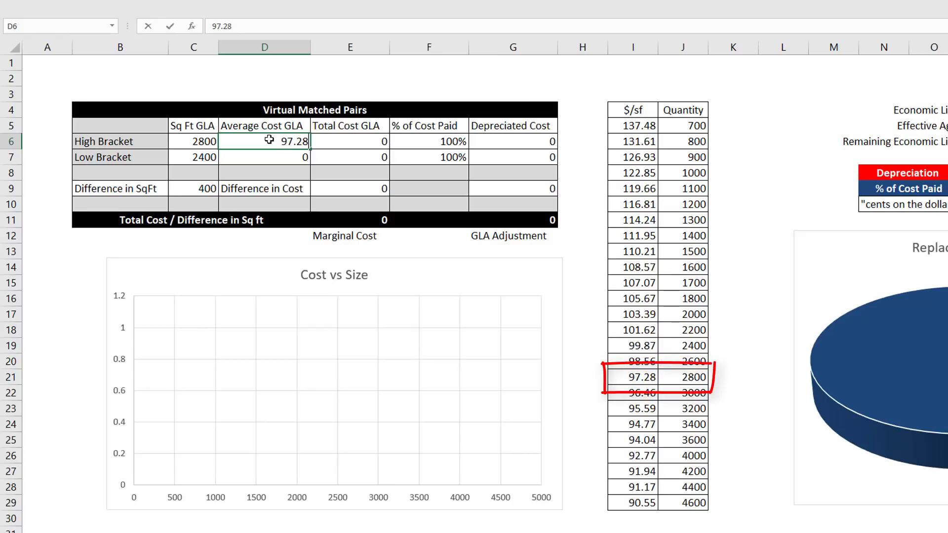
pyautogui.hotkey('ctrl', 'Return')
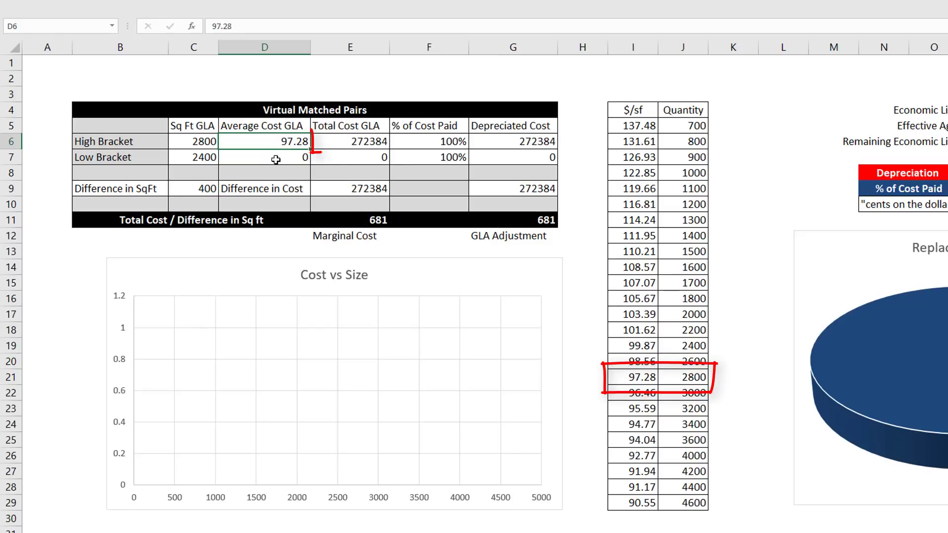
pyautogui.click(276, 159)
pyautogui.write('99.')
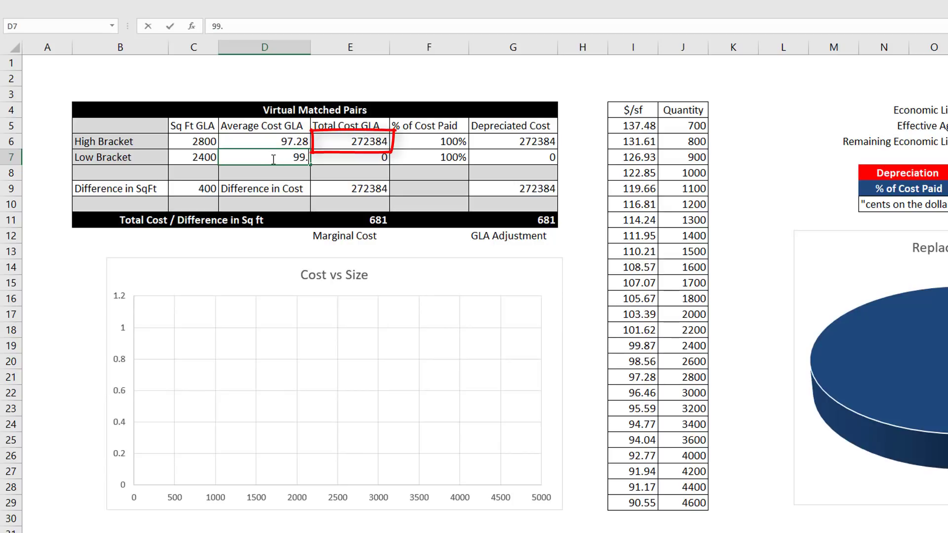
pyautogui.write('87')
pyautogui.hotkey('ctrl', 'Return')
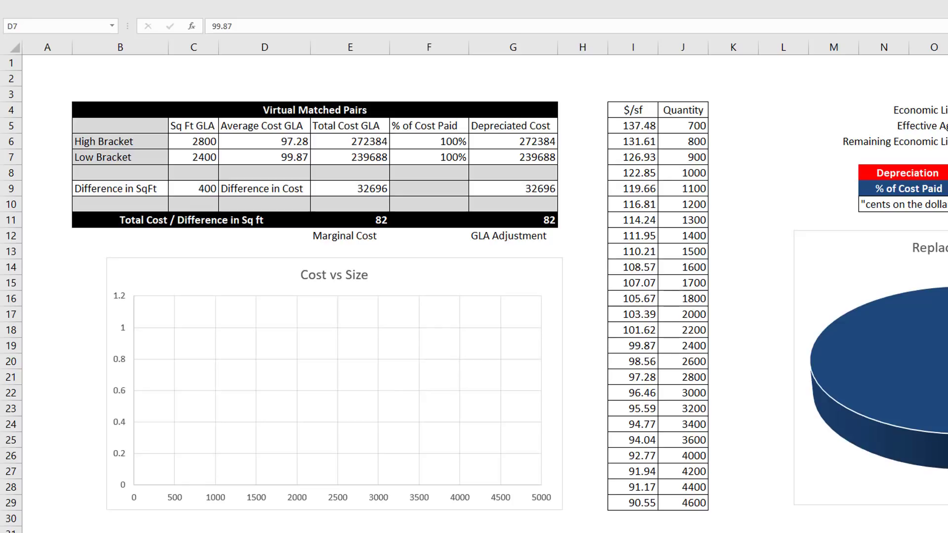
# Change the Effective Age to 20, giving 67% cost paid and a GLA adjustment of 54.
pyautogui.click(264, 157)
pyautogui.click(945, 126)
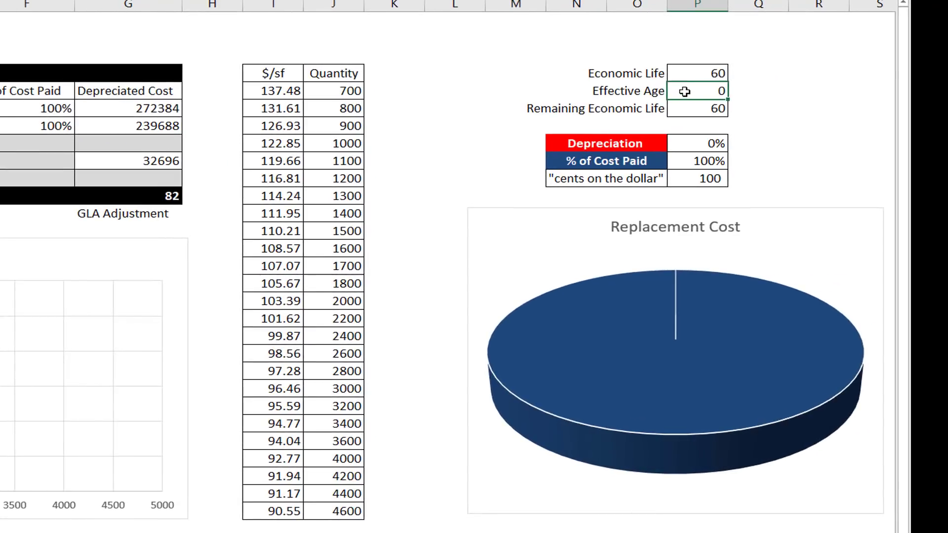
pyautogui.click(684, 92)
pyautogui.write('20')
pyautogui.hotkey('ctrl', 'Return')
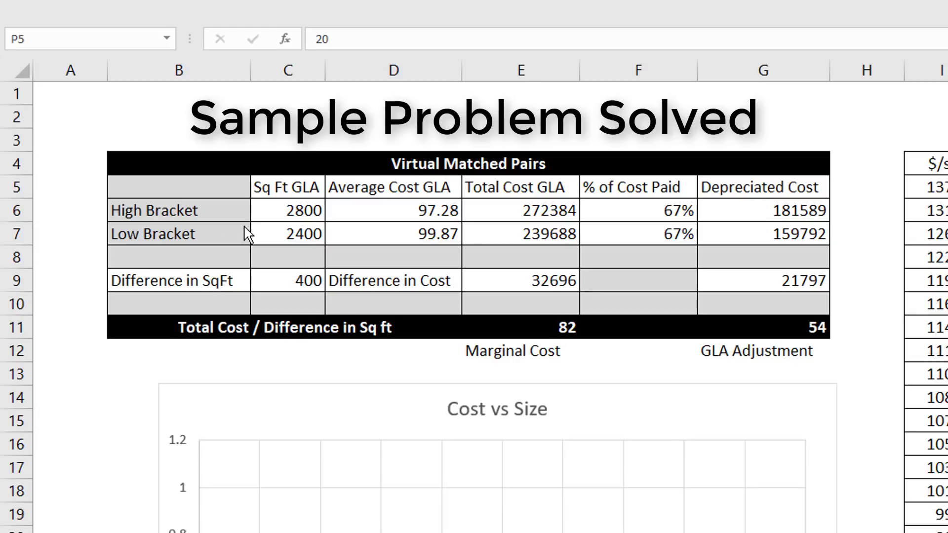
# Set the high bracket to 4000 sq ft with an average cost of 92.77.
pyautogui.click(272, 209)
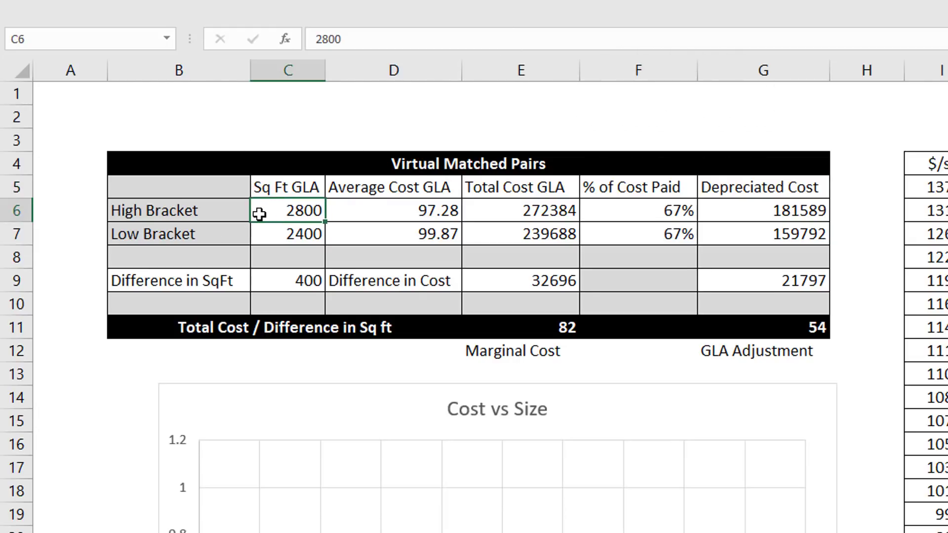
pyautogui.write('4000')
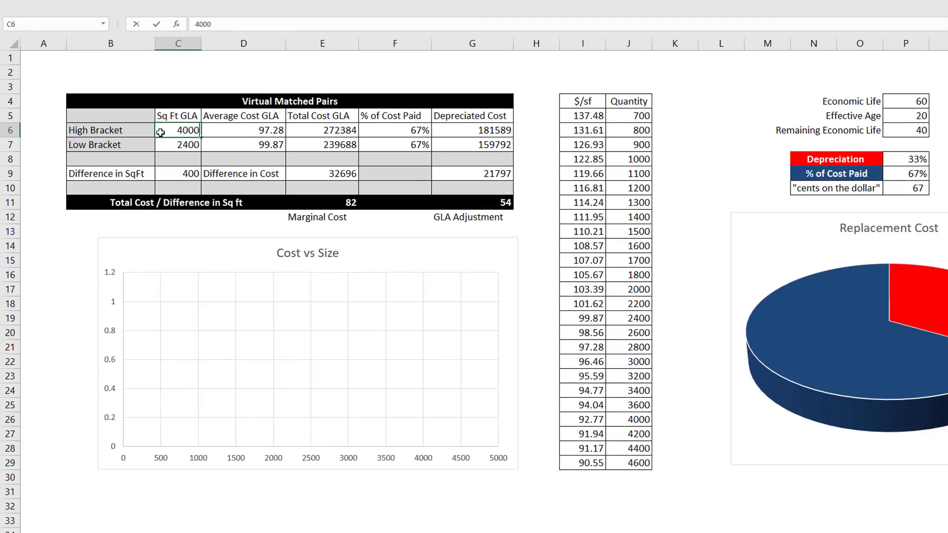
pyautogui.click(231, 131)
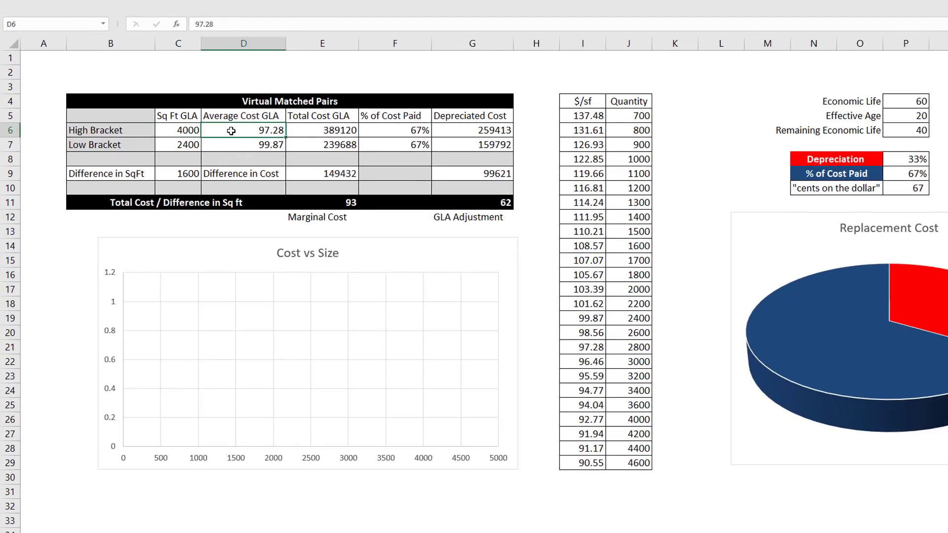
pyautogui.write('92.77')
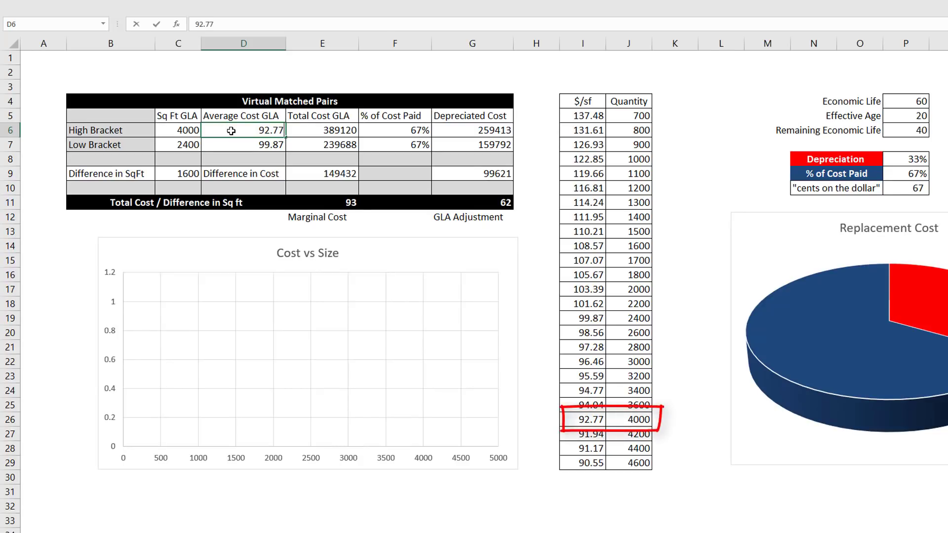
pyautogui.press('Return')
# Set the low bracket to 3600 sq ft with an average cost of 94.04.
pyautogui.click(185, 145)
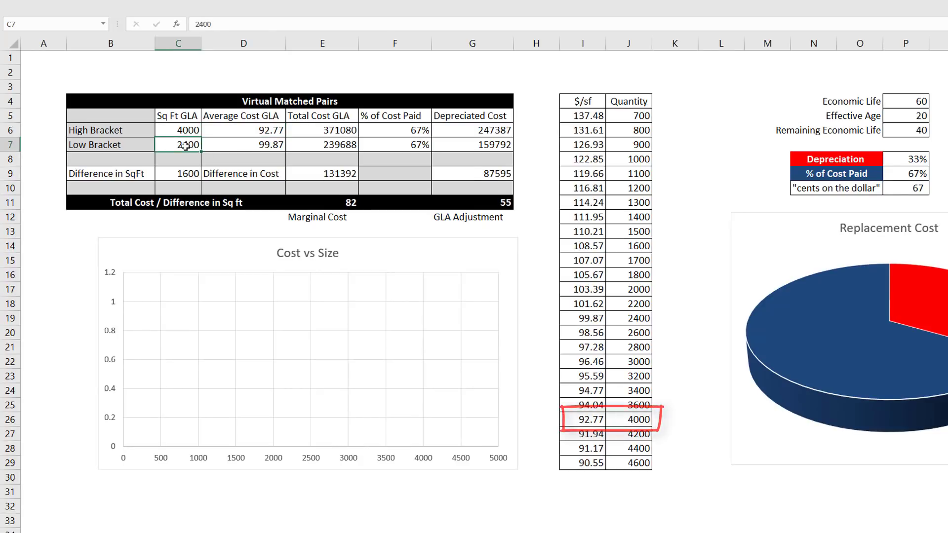
pyautogui.write('3600')
pyautogui.click(248, 148)
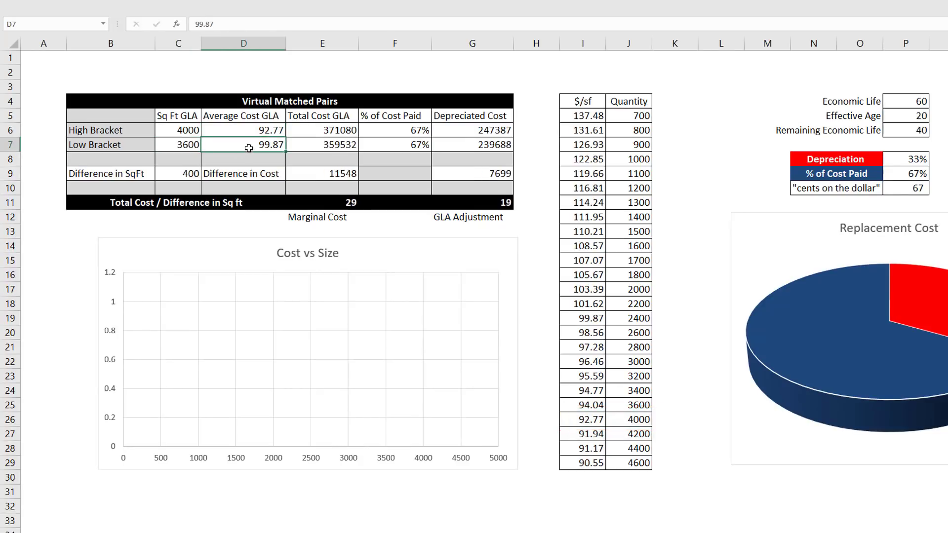
pyautogui.write('94.04')
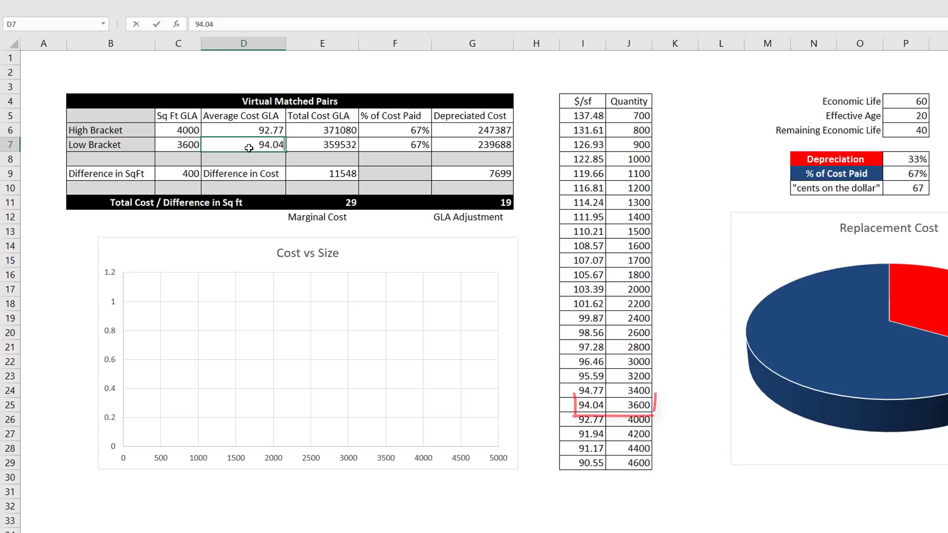
pyautogui.hotkey('ctrl', 'Return')
pyautogui.click(46, 265)
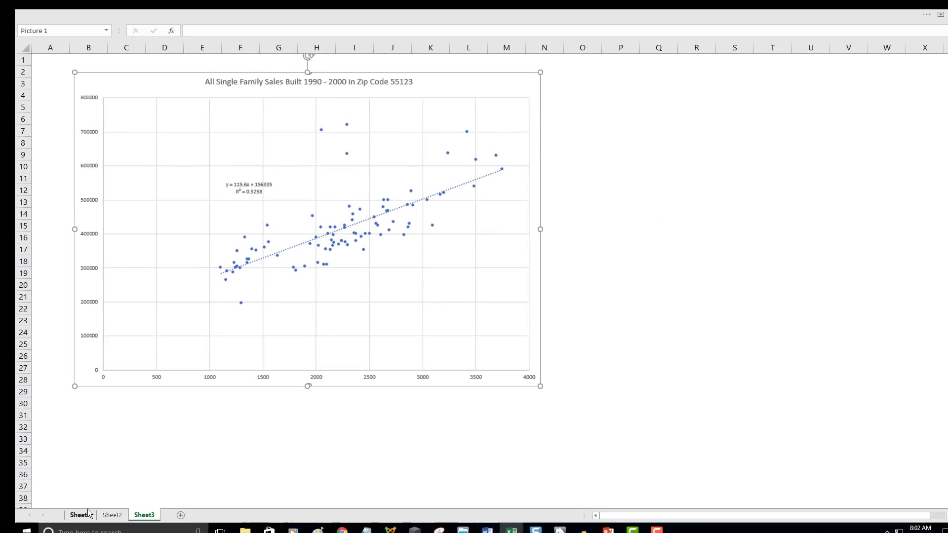
# On Sheet1, enter the total cost formula =I5*J5 in K5 and fill it down to K29.
pyautogui.click(80, 516)
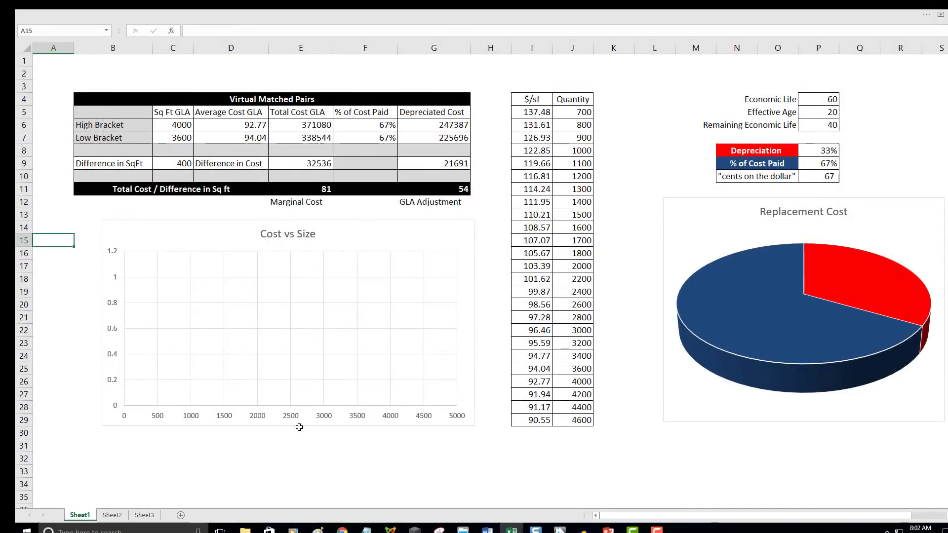
pyautogui.click(621, 110)
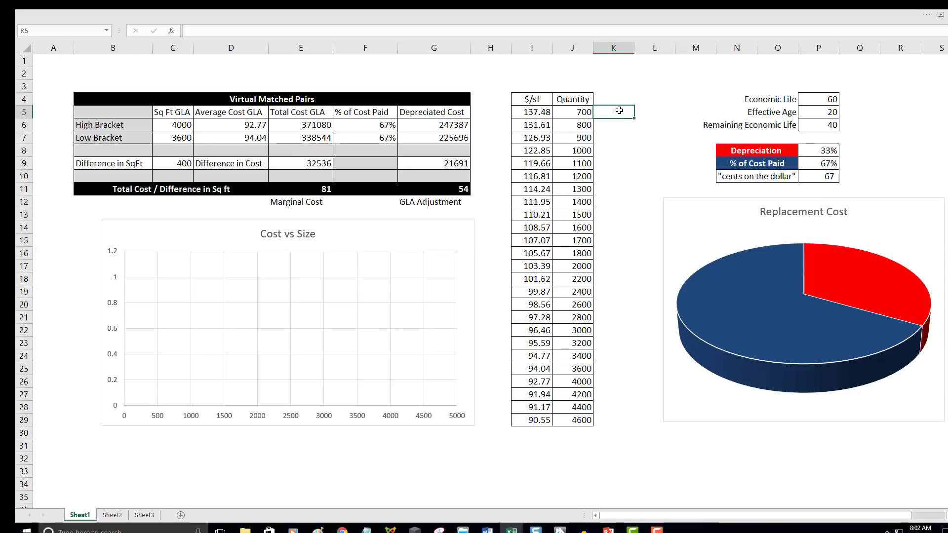
pyautogui.click(535, 112)
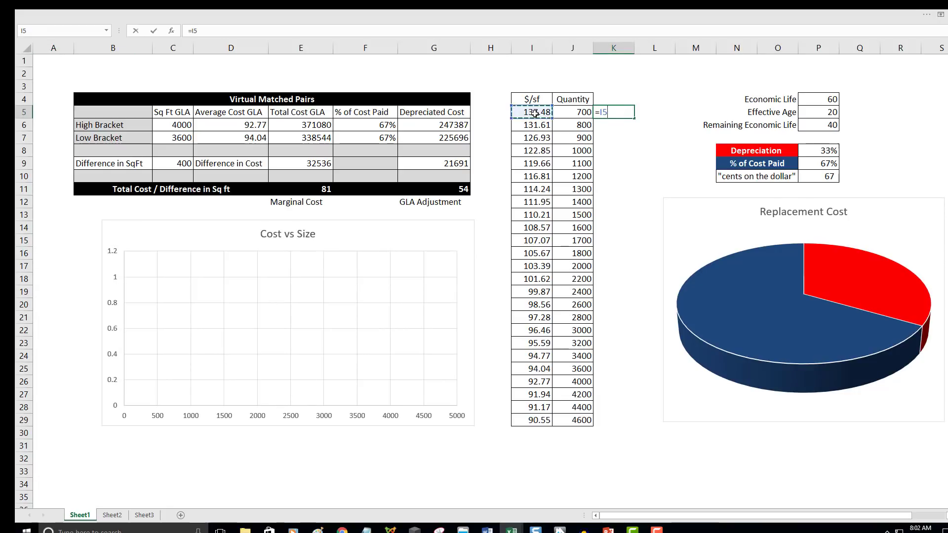
pyautogui.write('*')
pyautogui.click(561, 113)
pyautogui.hotkey('ctrl', 'Return')
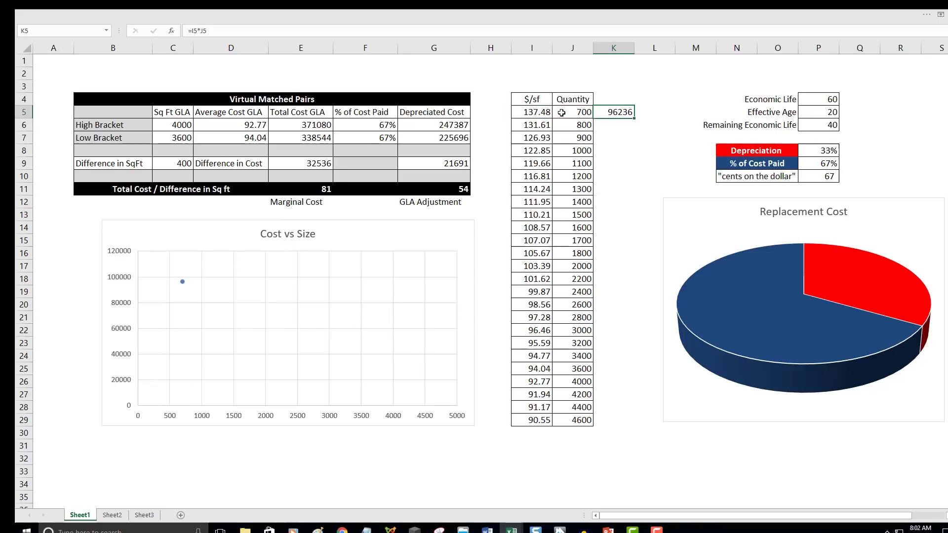
pyautogui.moveTo(635, 118); pyautogui.dragTo(636, 427)
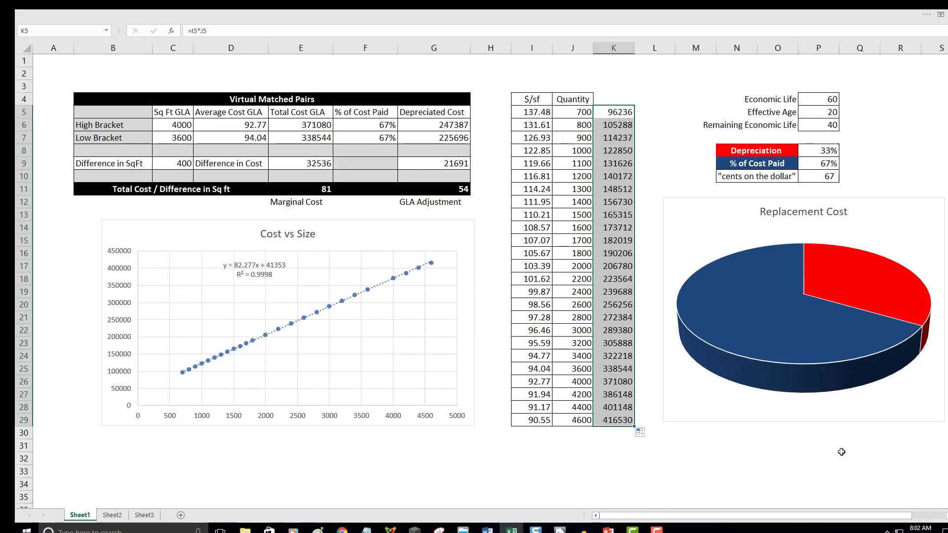
pyautogui.hotkey('alt', 'Tab')
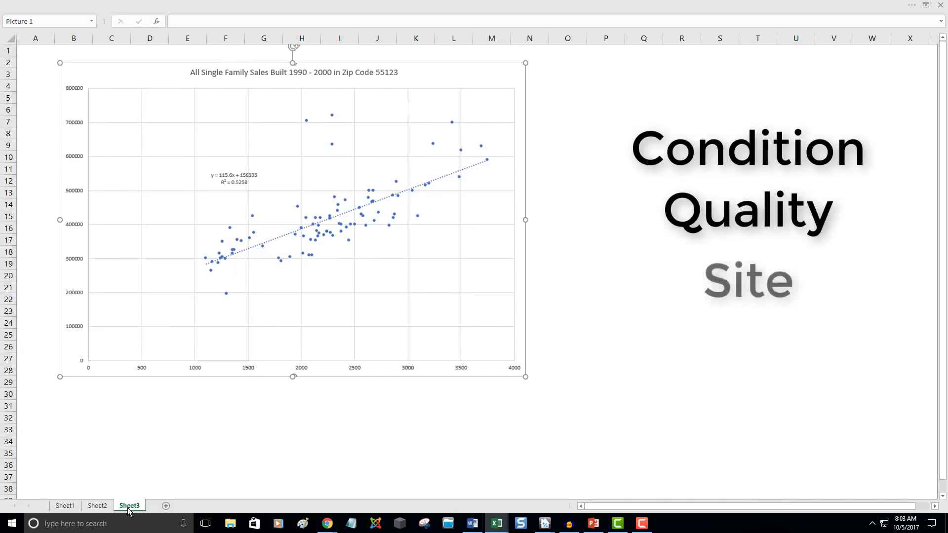
# Return to Sheet1 to view the filled total-cost column and Cost vs Size chart.
pyautogui.click(65, 507)
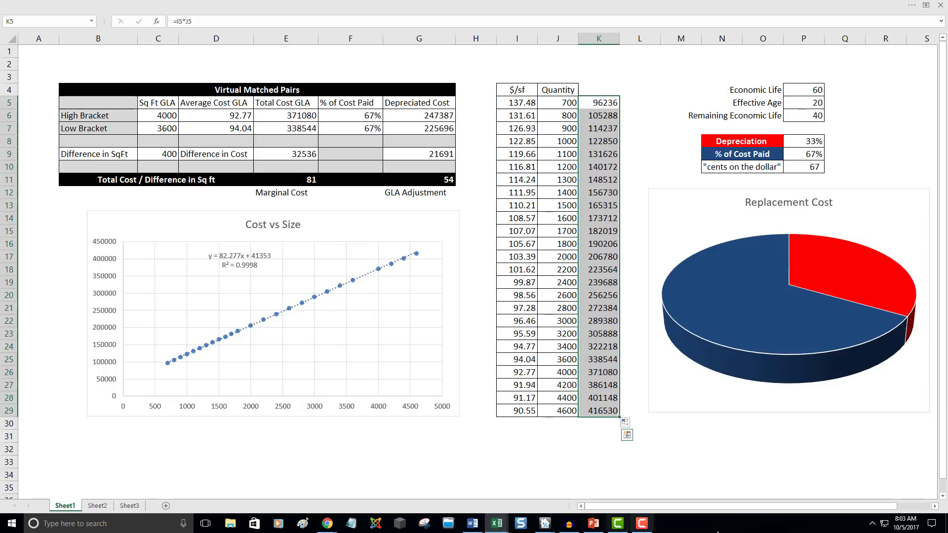